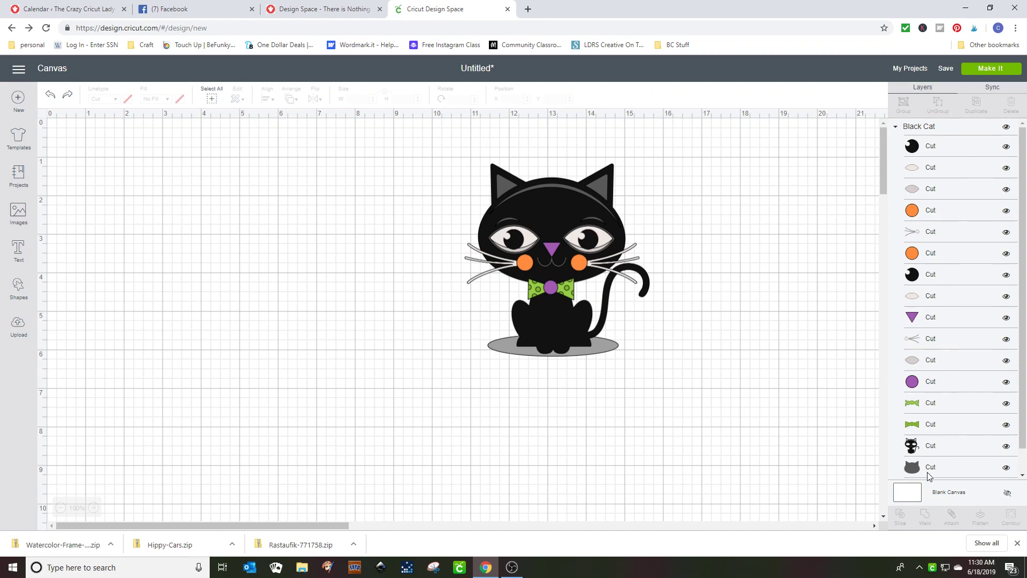
Step: Duplicate the Black Cat twice, space the three copies evenly across the canvas, and select the left one
left_click(590, 253)
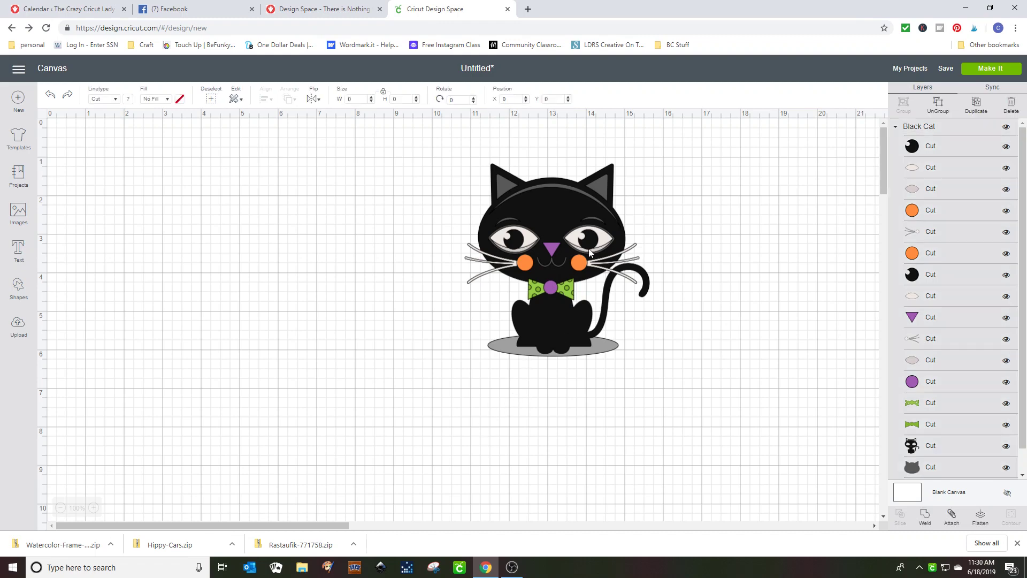
left_click(976, 104)
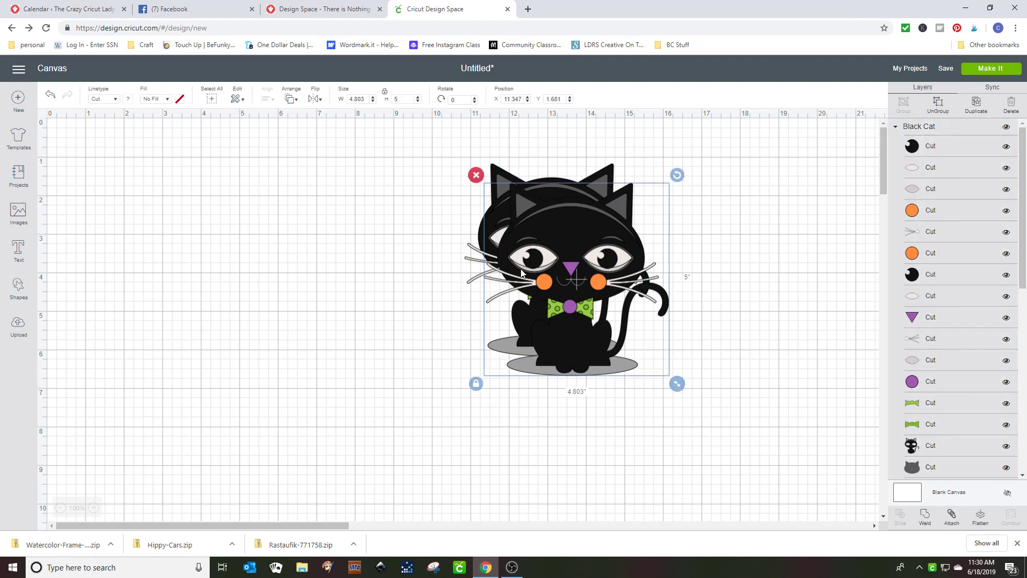
left_click_drag(521, 273, 157, 244)
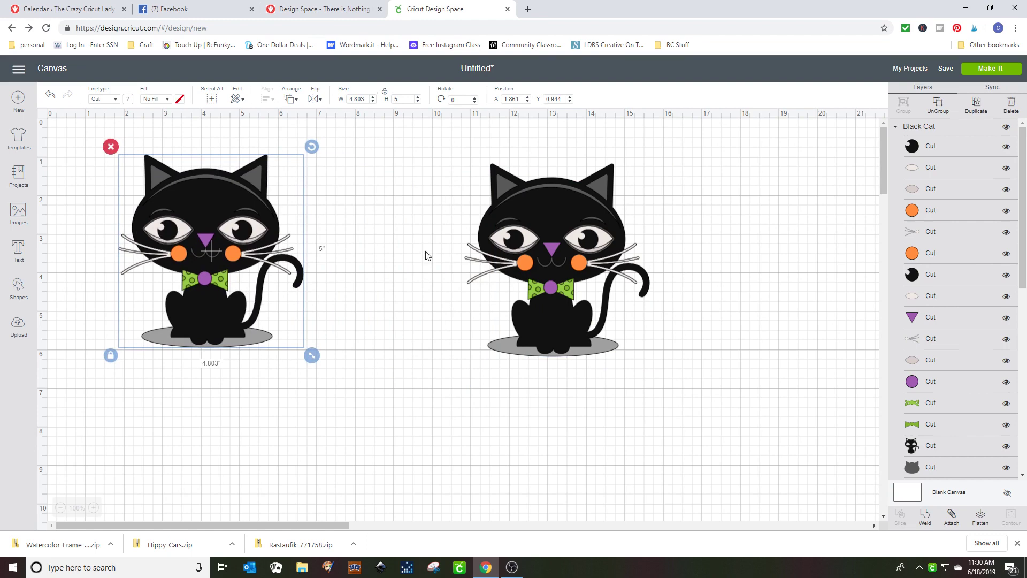
left_click(535, 236)
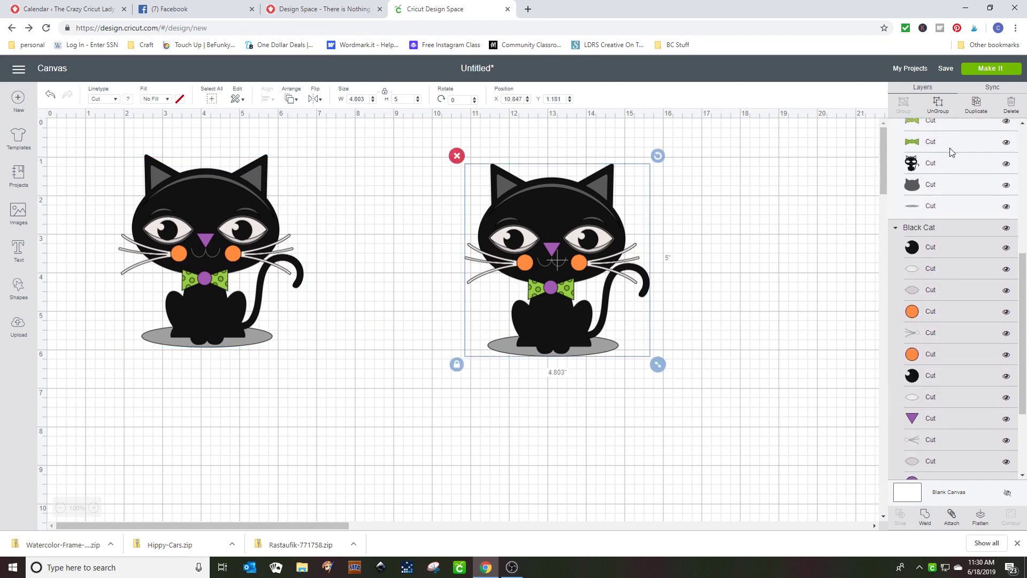
left_click(970, 107)
left_click_drag(535, 251, 721, 221)
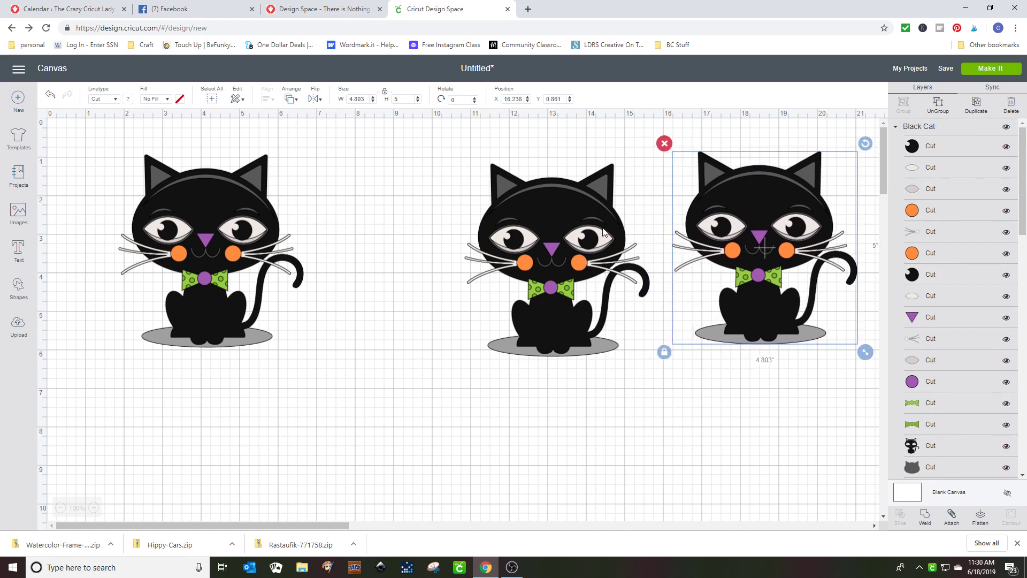
left_click_drag(553, 228, 494, 220)
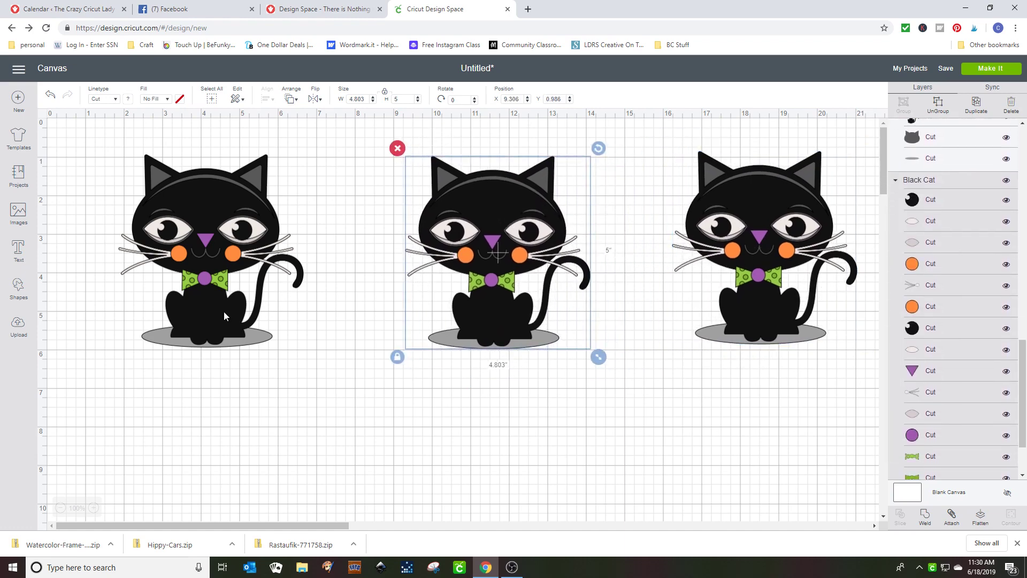
left_click(198, 226)
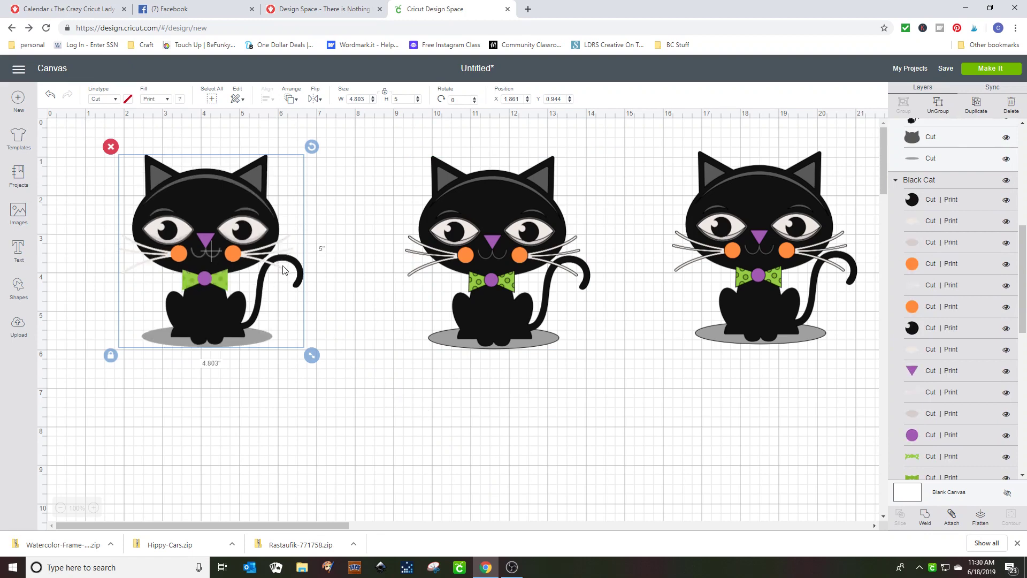
Step: Hide the middle and right cats and preview only the left cat on the Prepare mat screen
left_click(501, 207)
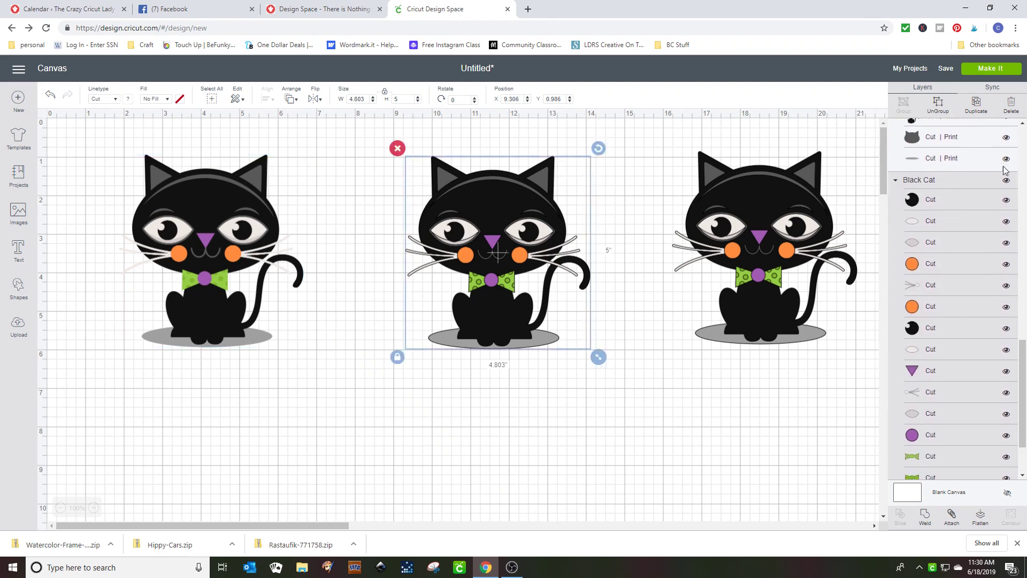
left_click(1006, 183)
scroll(1002, 160, "up", 1)
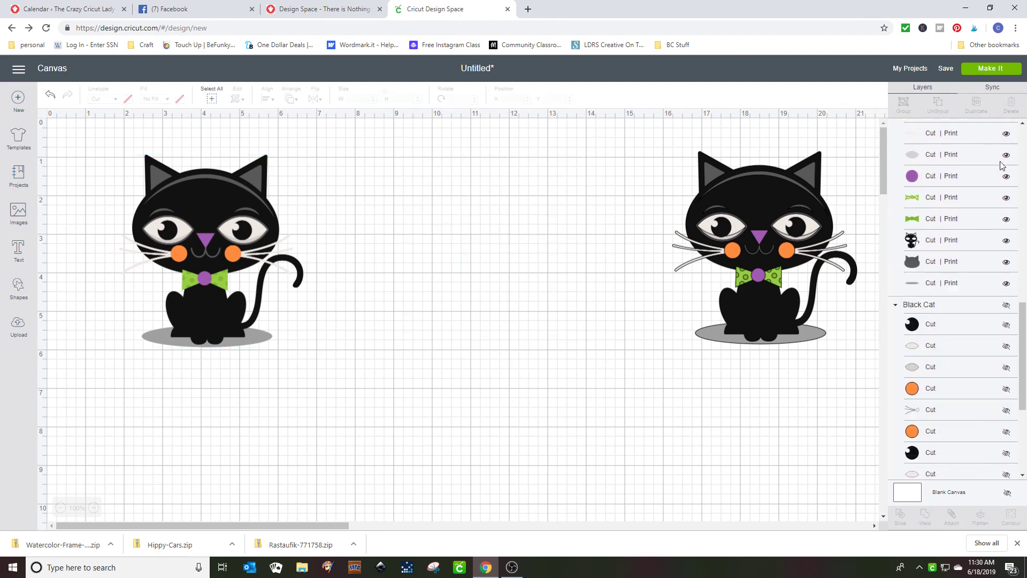
left_click(1006, 161)
left_click(980, 68)
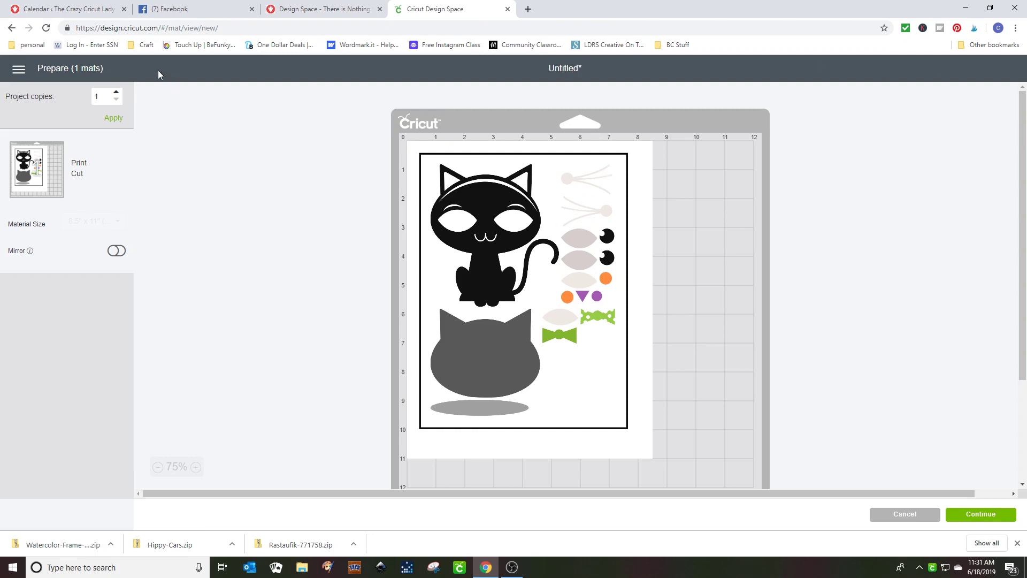
Step: Back on the canvas, move the right cat into the middle, Flatten it, and preview its mat
left_click(11, 28)
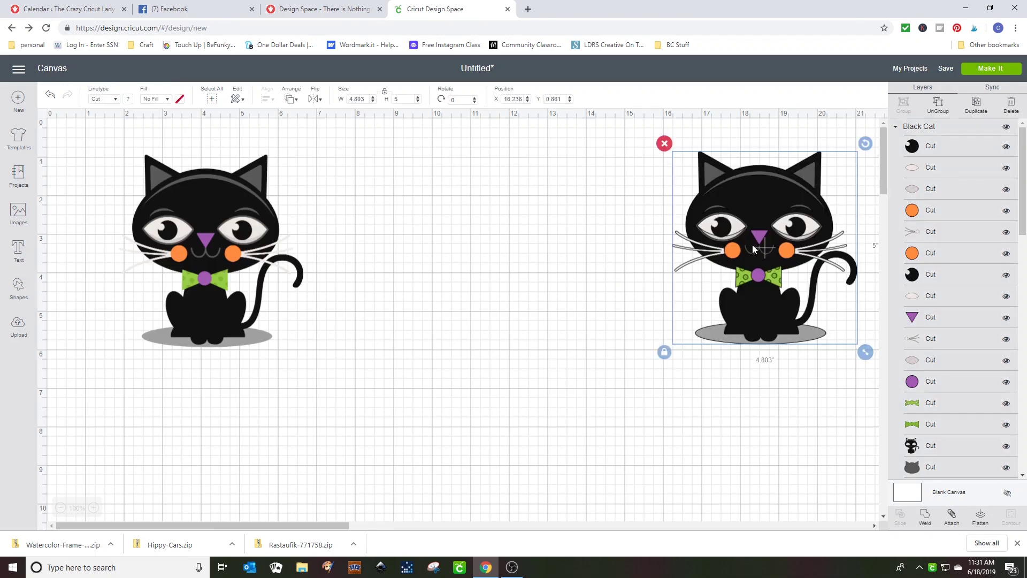
left_click_drag(752, 248, 439, 242)
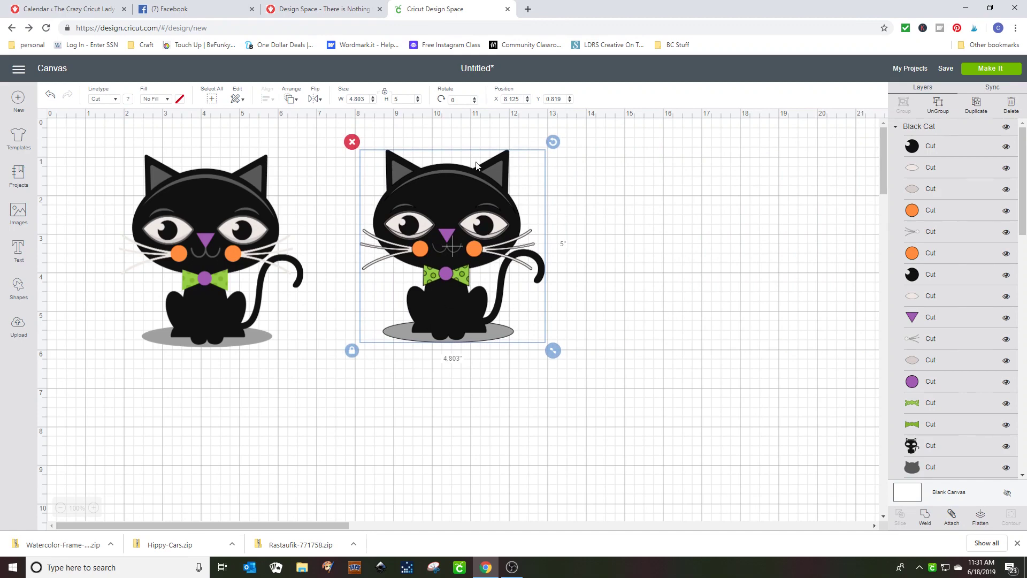
left_click(981, 517)
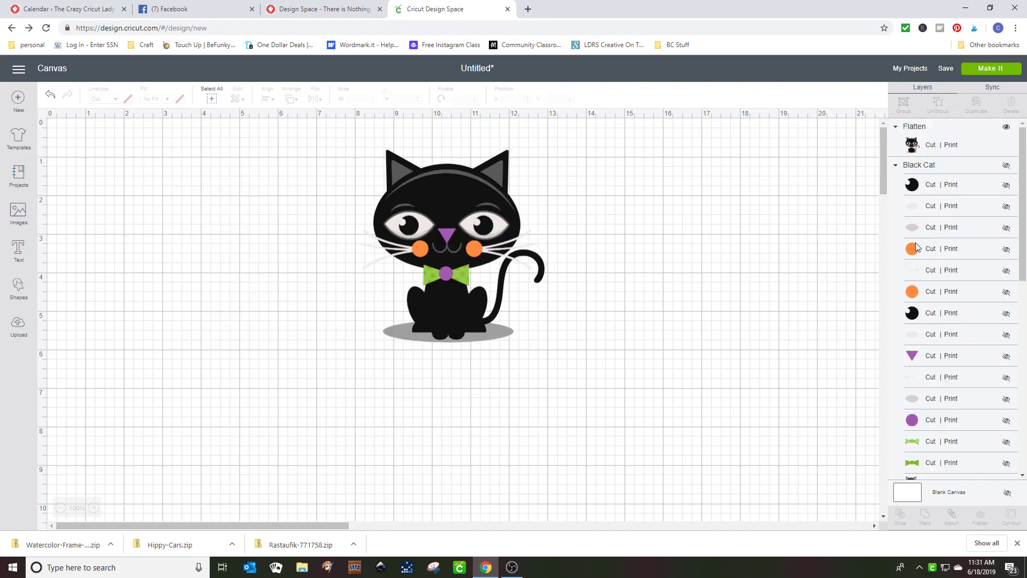
left_click(975, 69)
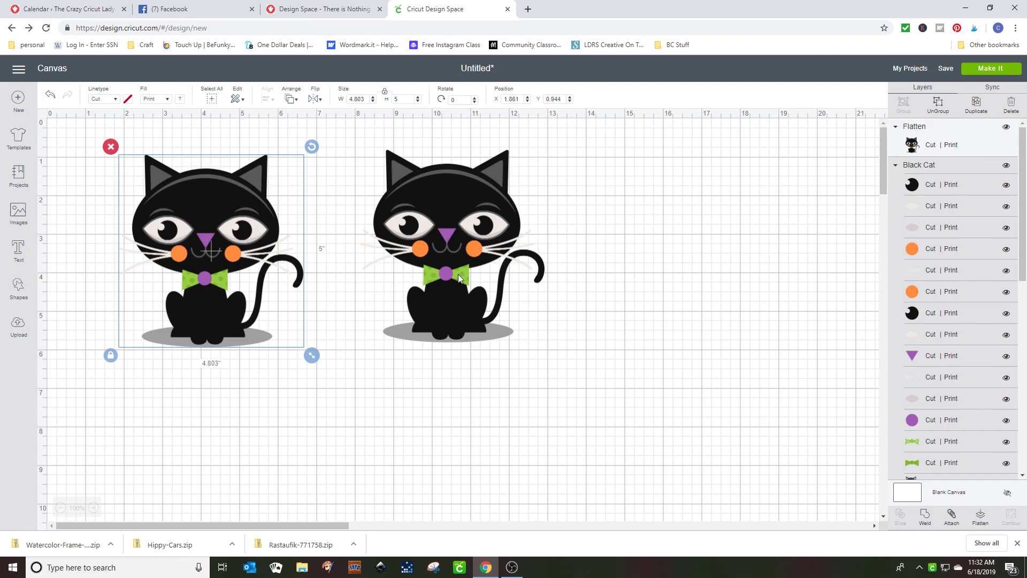
Step: Restore the cut-only cat on the right and select each of the three cats to compare layers
key("ctrl+v")
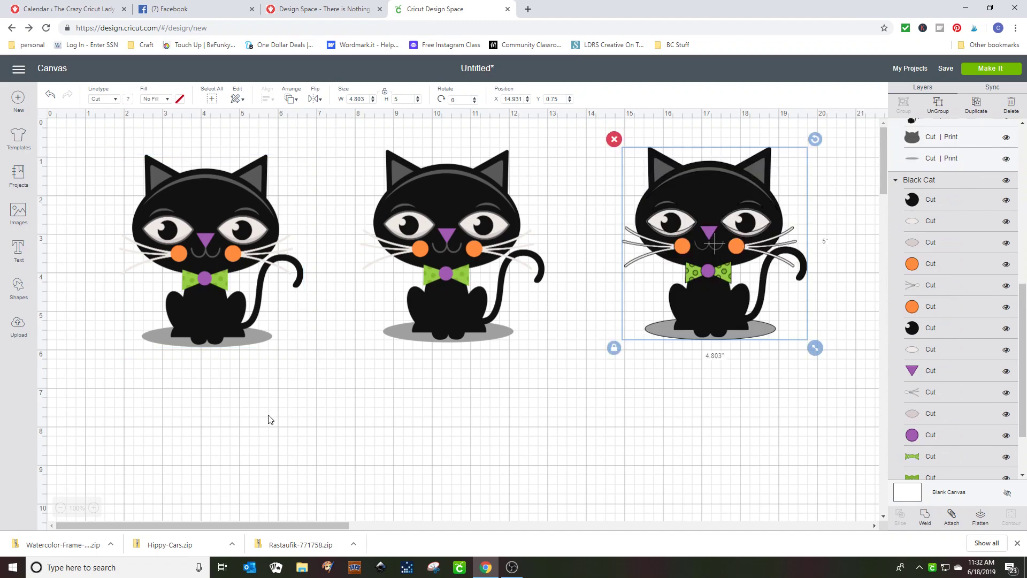
left_click(219, 245)
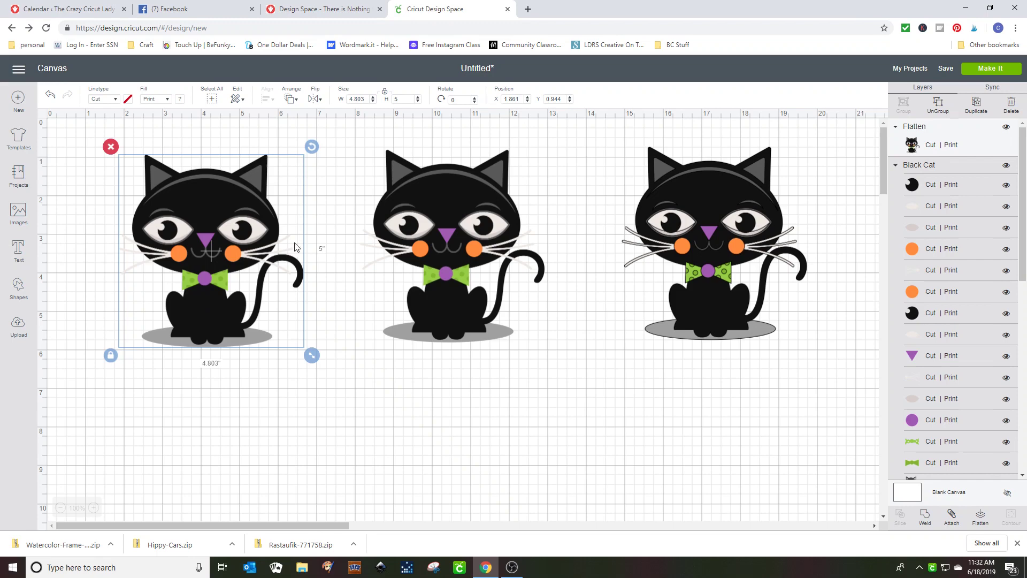
left_click(429, 218)
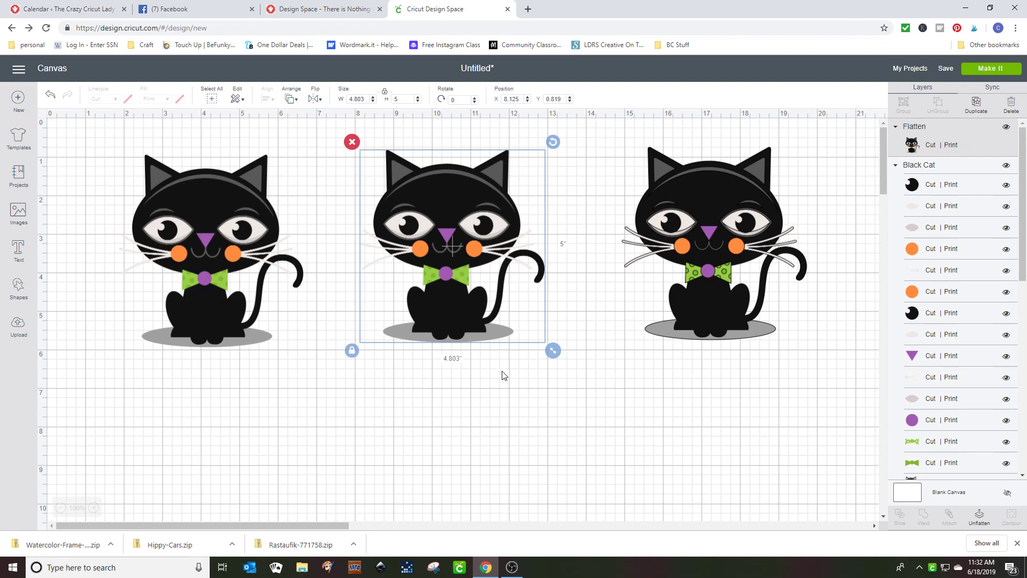
left_click(759, 230)
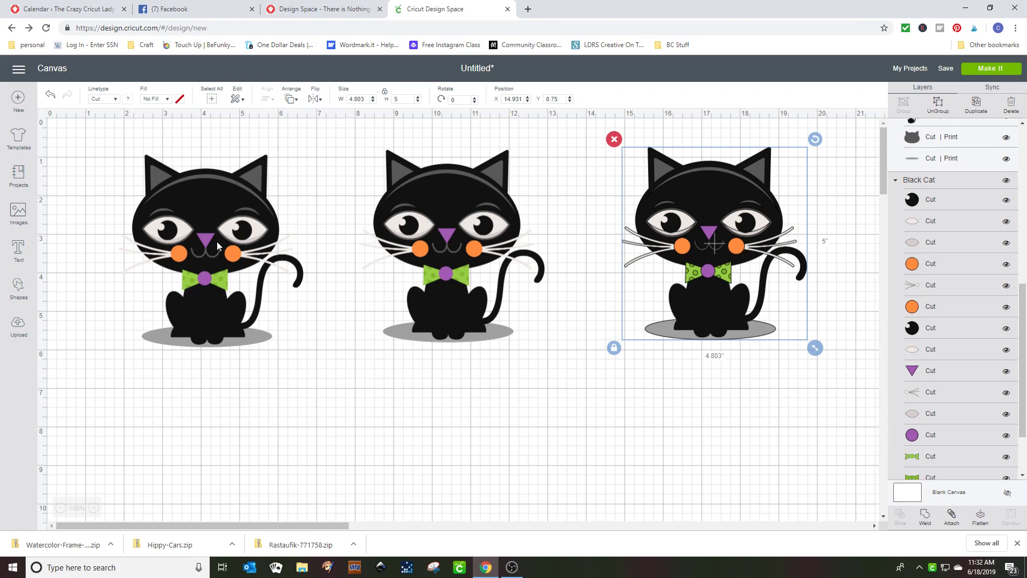
Step: Select the left cat, then the flattened middle cat, to compare their layers
left_click(195, 216)
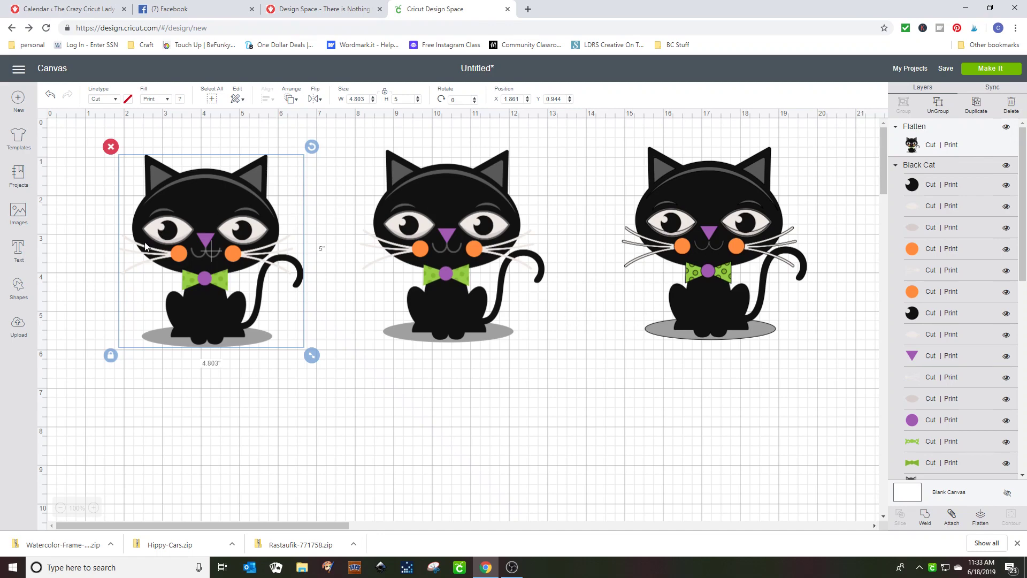
left_click(453, 213)
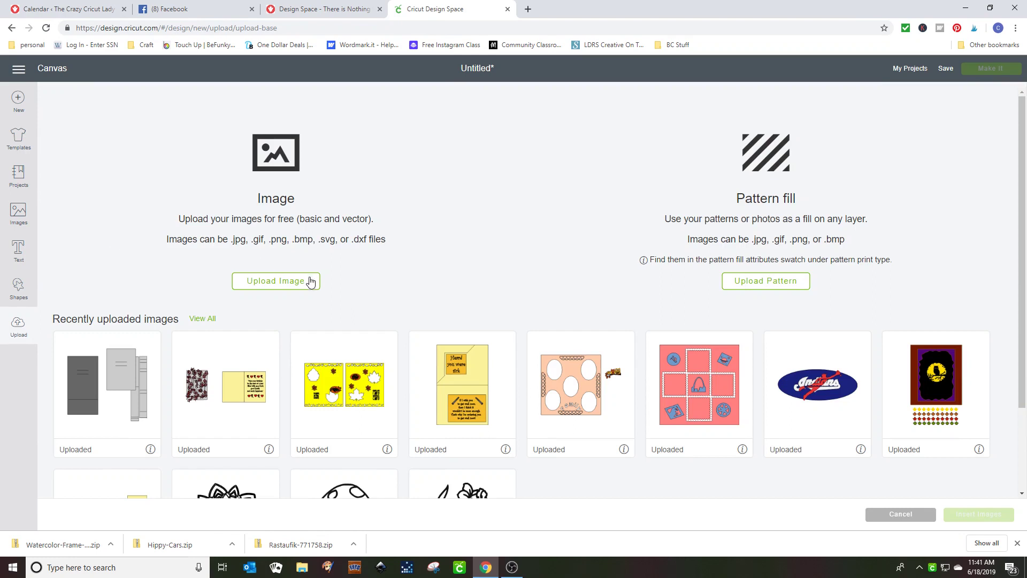
Step: Upload the pink flower image '6 (2)' from the computer
left_click(287, 282)
left_click(486, 292)
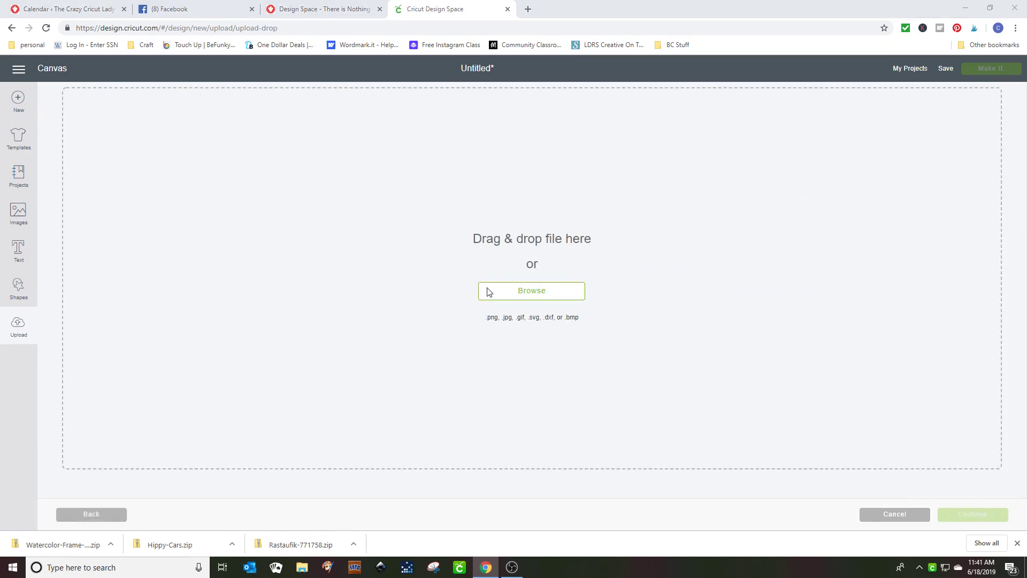
scroll(616, 164, "down", 3)
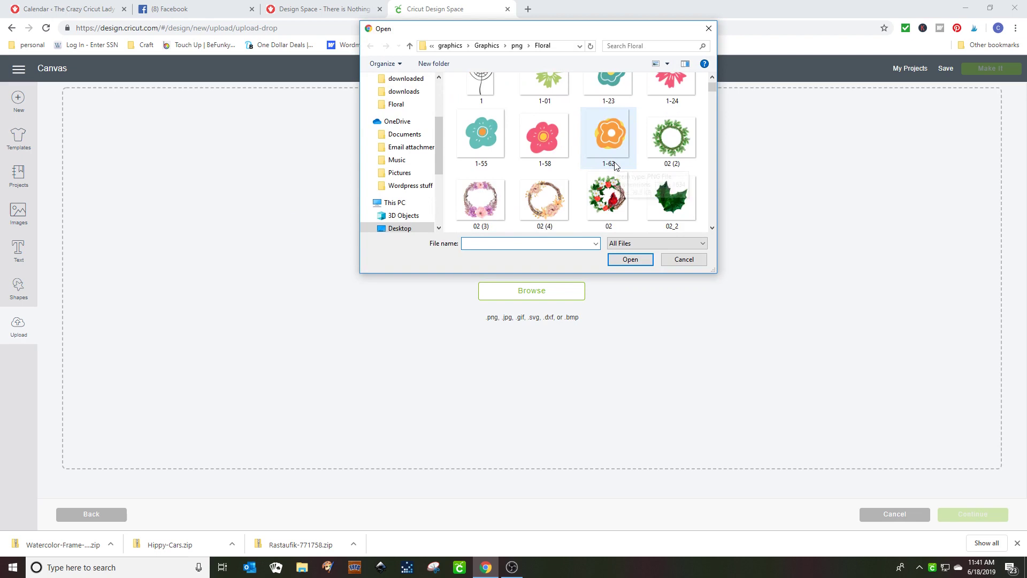
scroll(617, 164, "down", 3)
scroll(617, 165, "down", 3)
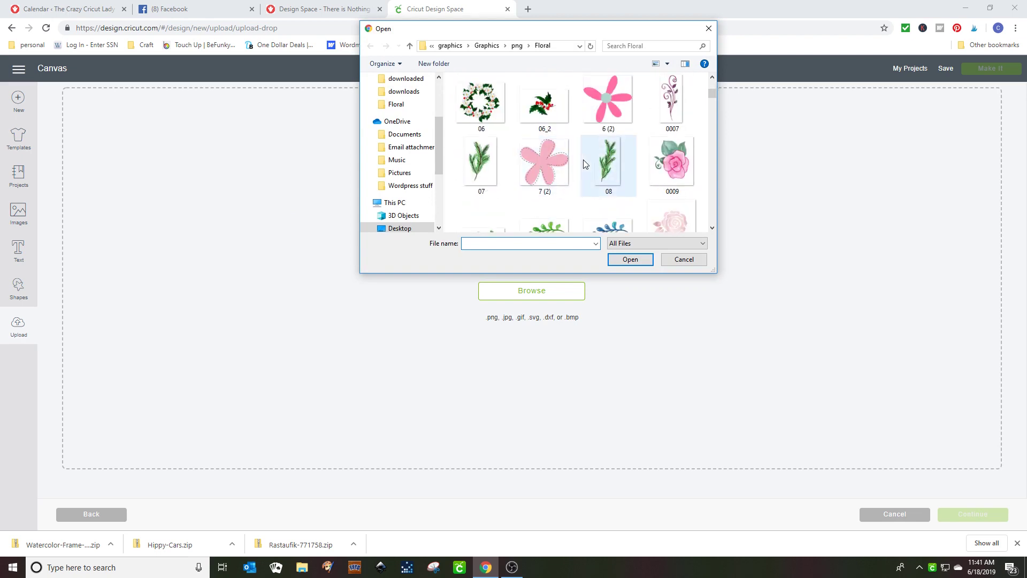
left_click(607, 113)
left_click(631, 260)
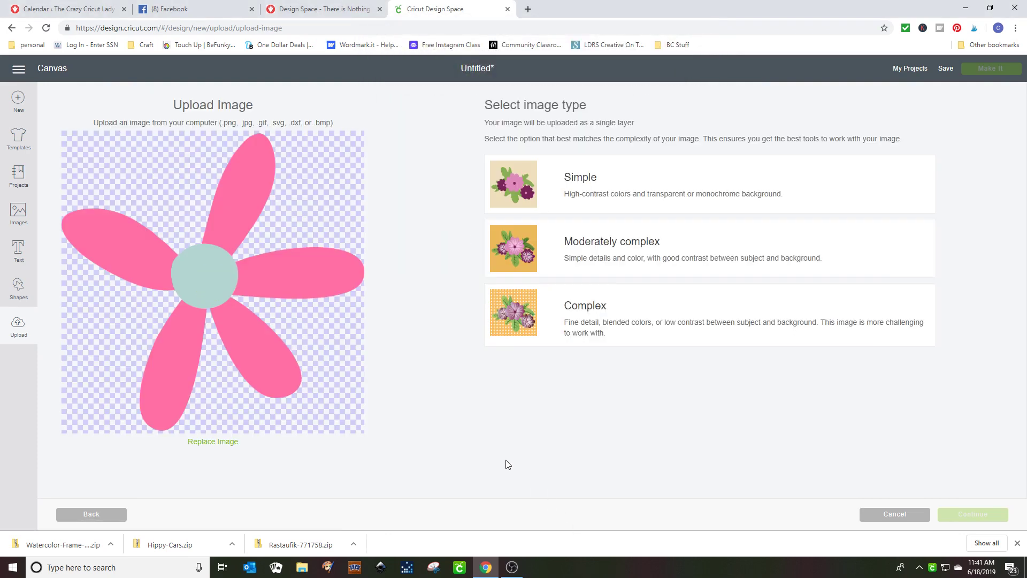
Step: Save the flower as a Simple, Print Then Cut image and insert it onto the canvas
left_click(523, 196)
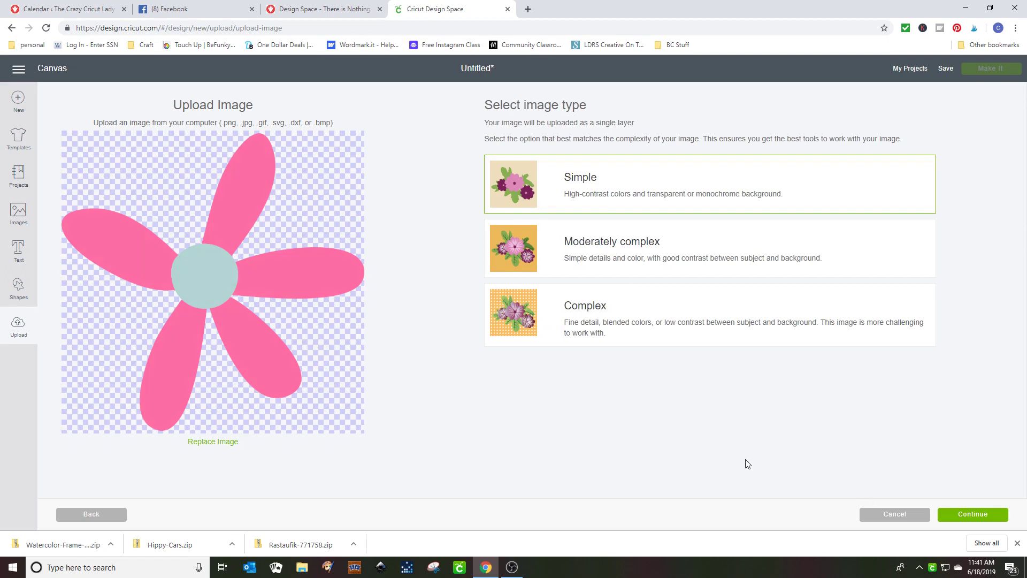
left_click(951, 512)
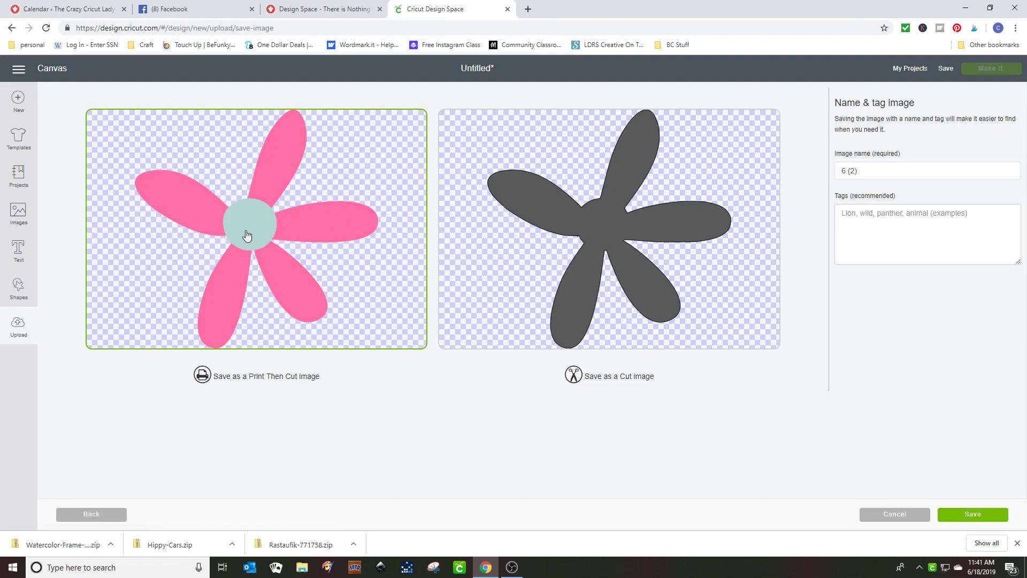
left_click(973, 515)
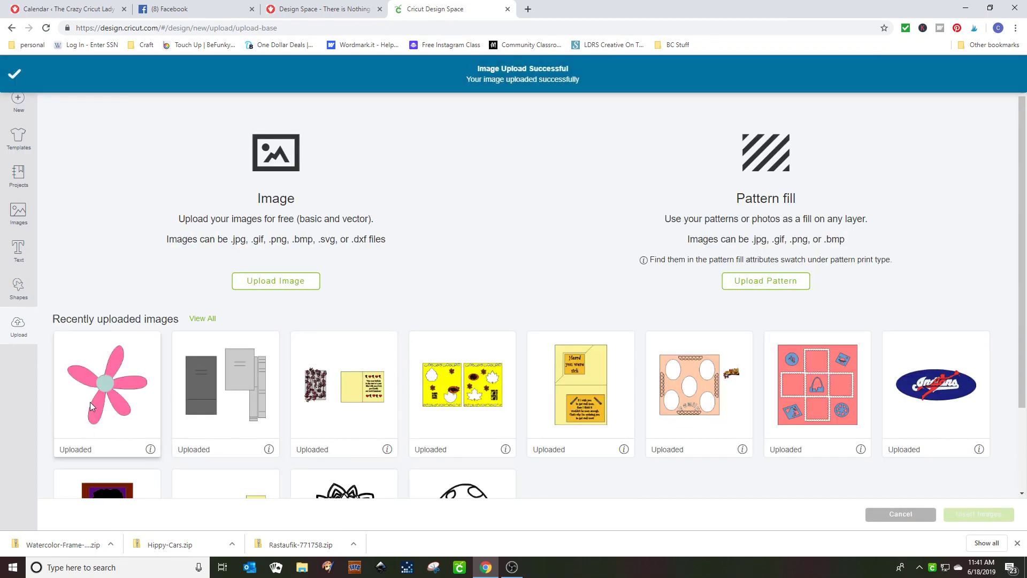
left_click(90, 402)
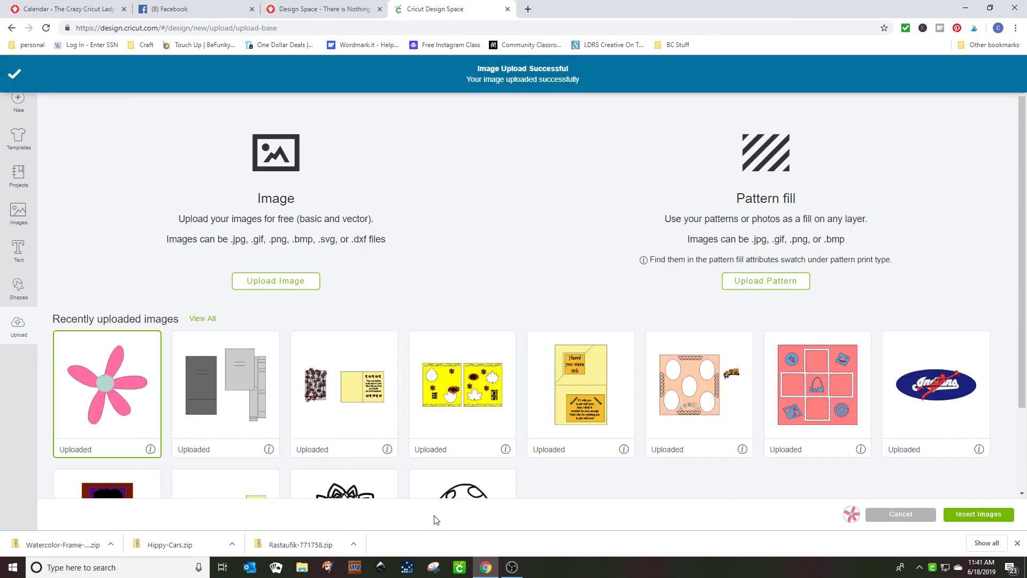
left_click(960, 514)
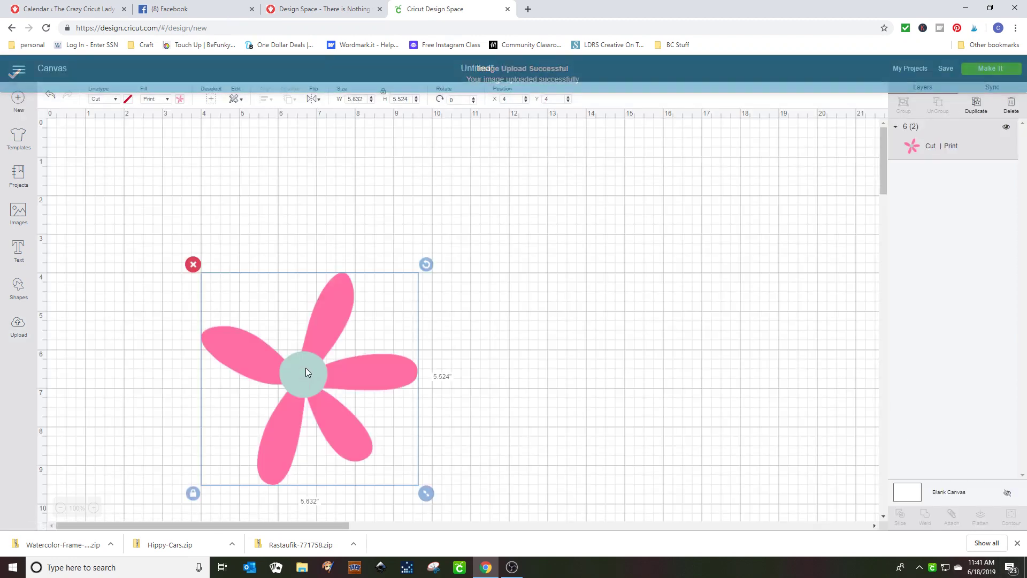
Step: Move the pink flower toward the upper left and start a new image upload
left_click_drag(306, 368, 212, 278)
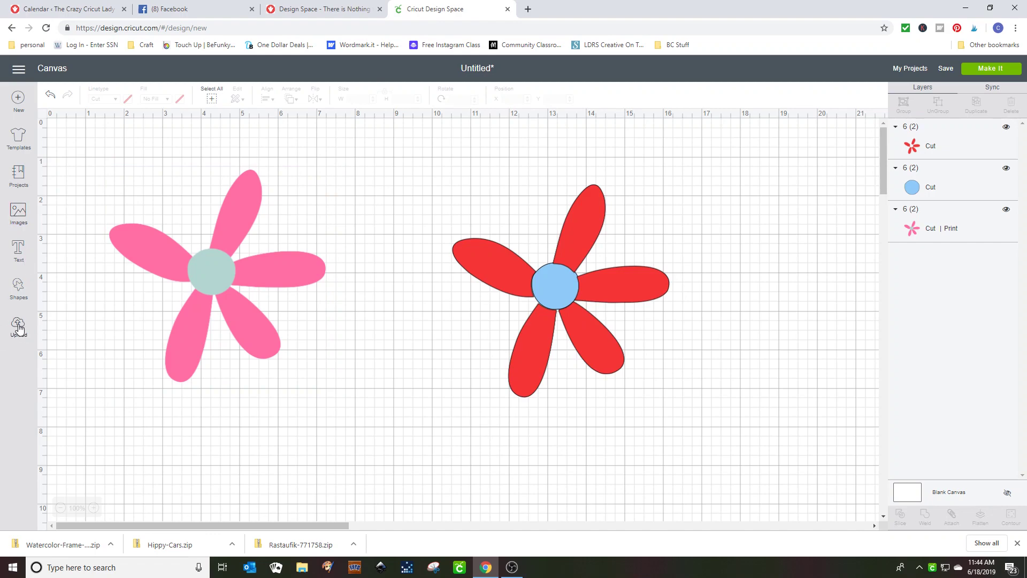
left_click(18, 327)
left_click(267, 283)
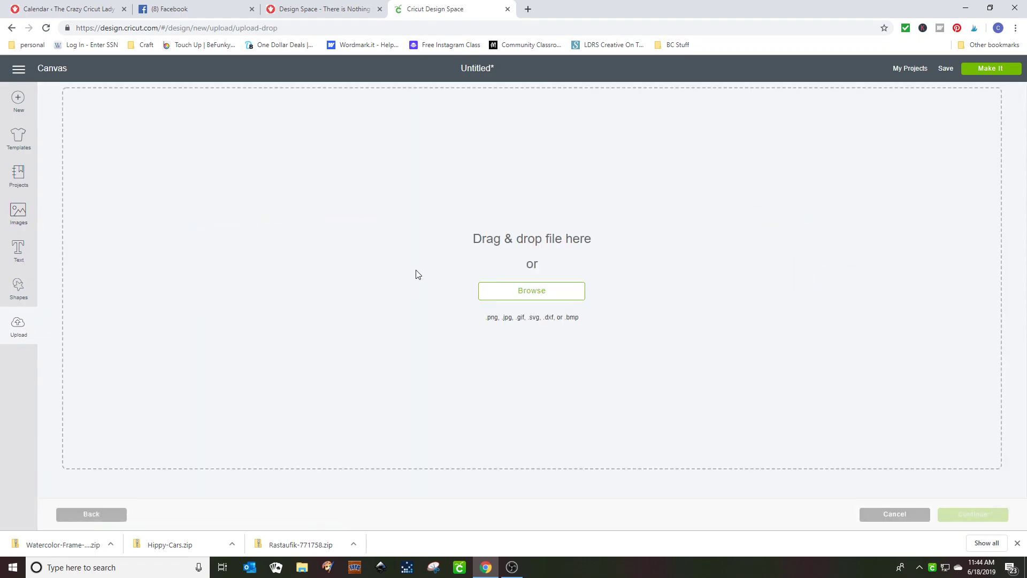
Step: Load watercolor file 0001 as Moderately complex, zoom out in Select & erase, and continue to naming
left_click(512, 287)
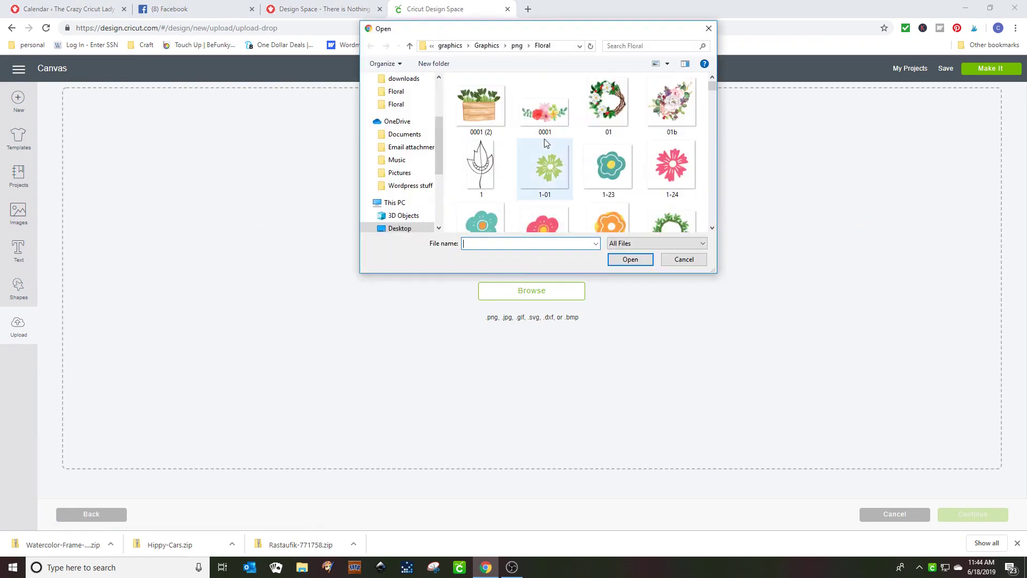
left_click(551, 119)
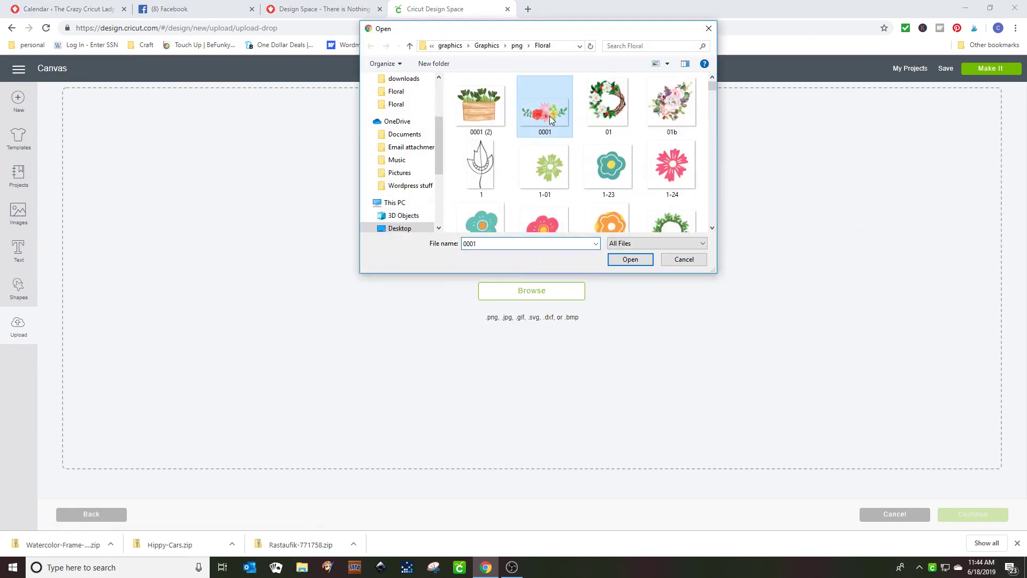
left_click(626, 259)
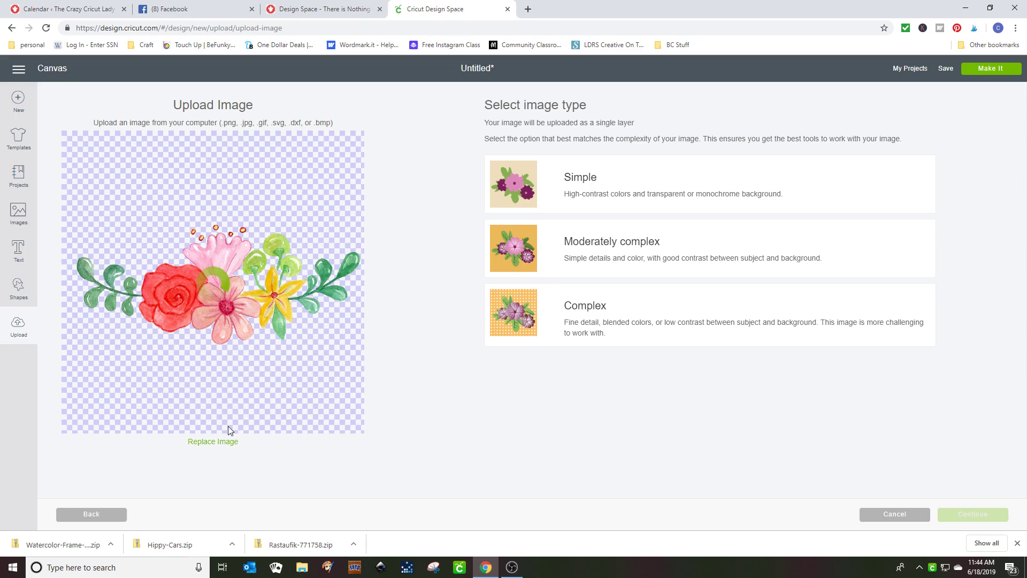
left_click(526, 249)
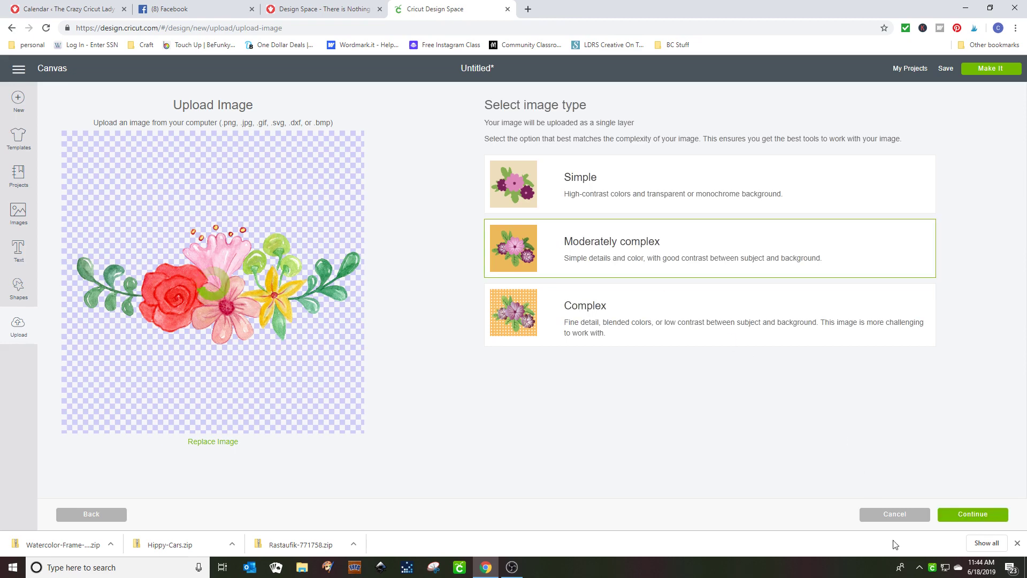
left_click(953, 518)
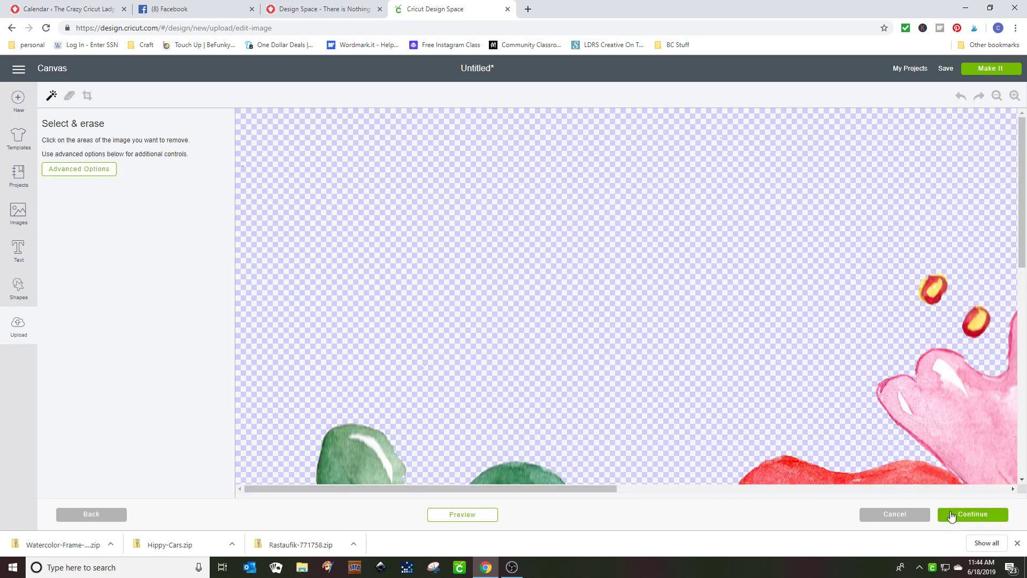
left_click(996, 96)
left_click(997, 96)
left_click(997, 96)
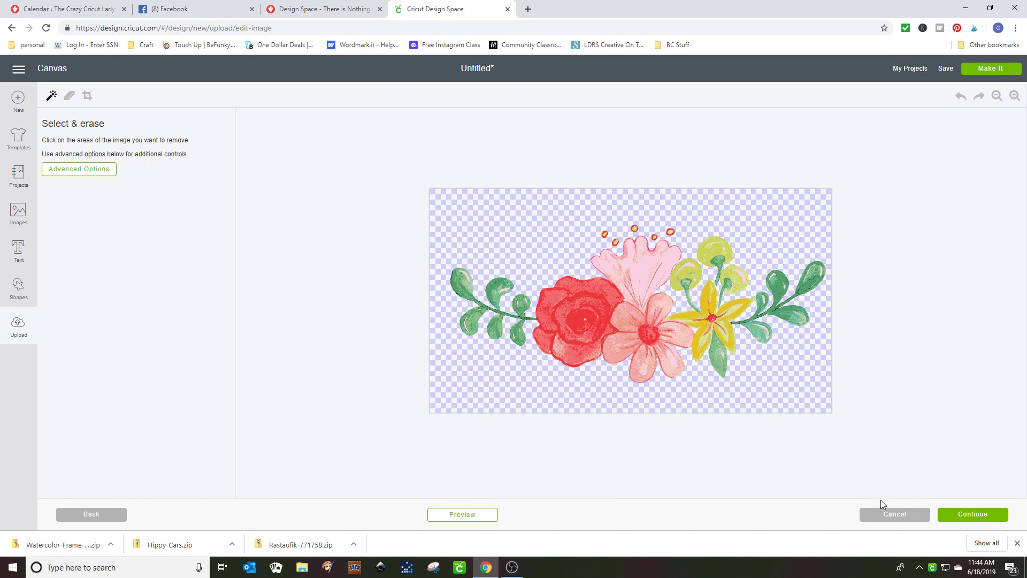
left_click(949, 518)
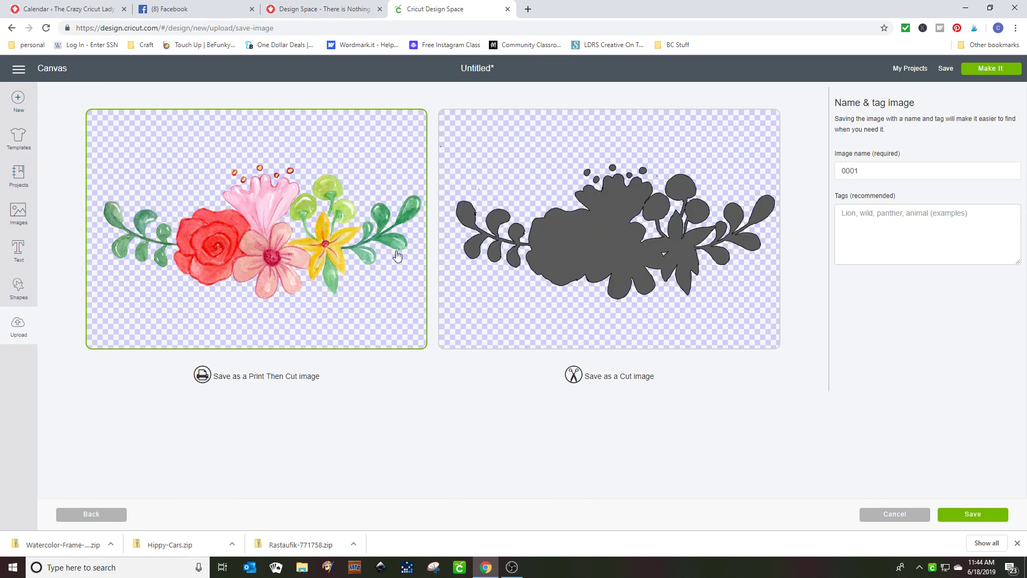
Step: Save watercolor floral 0001 as Print Then Cut and select its thumbnail in recent uploads
left_click(608, 261)
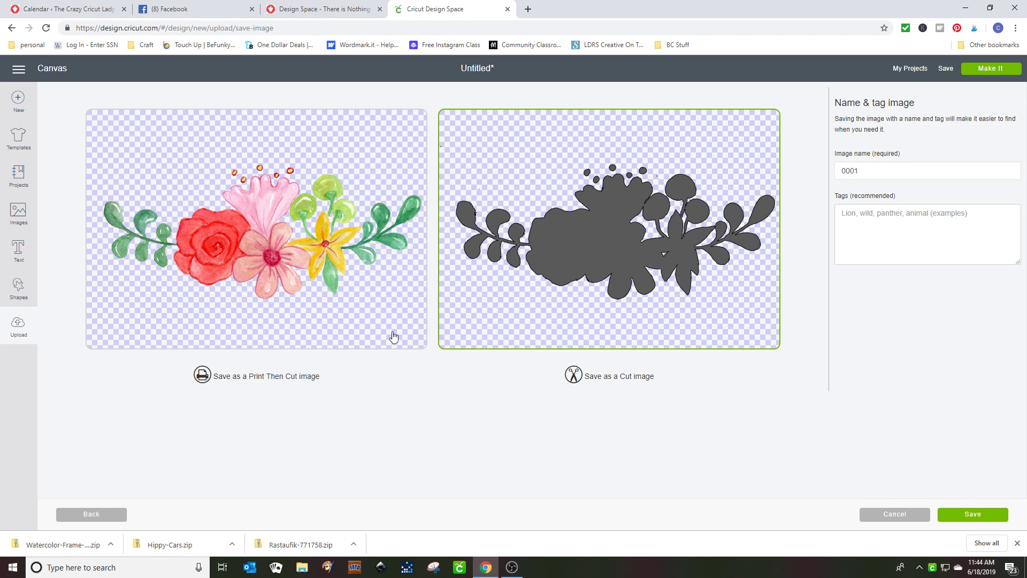
left_click(287, 252)
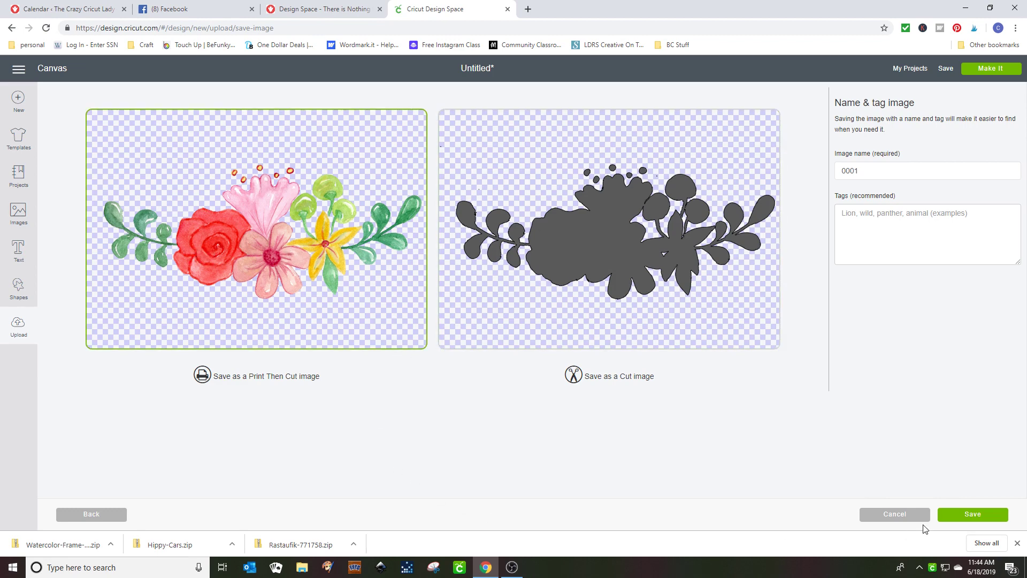
left_click(972, 515)
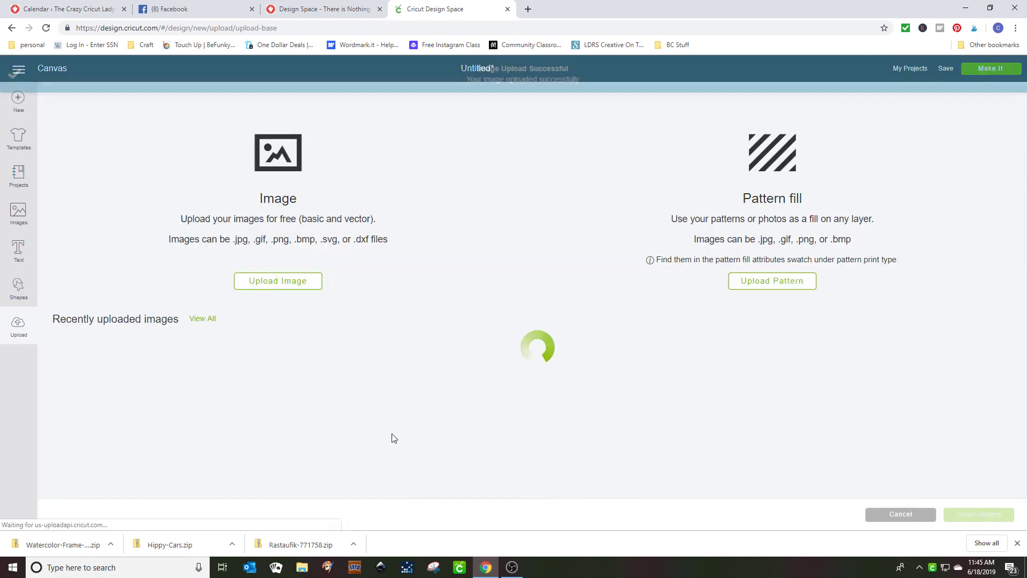
left_click(117, 413)
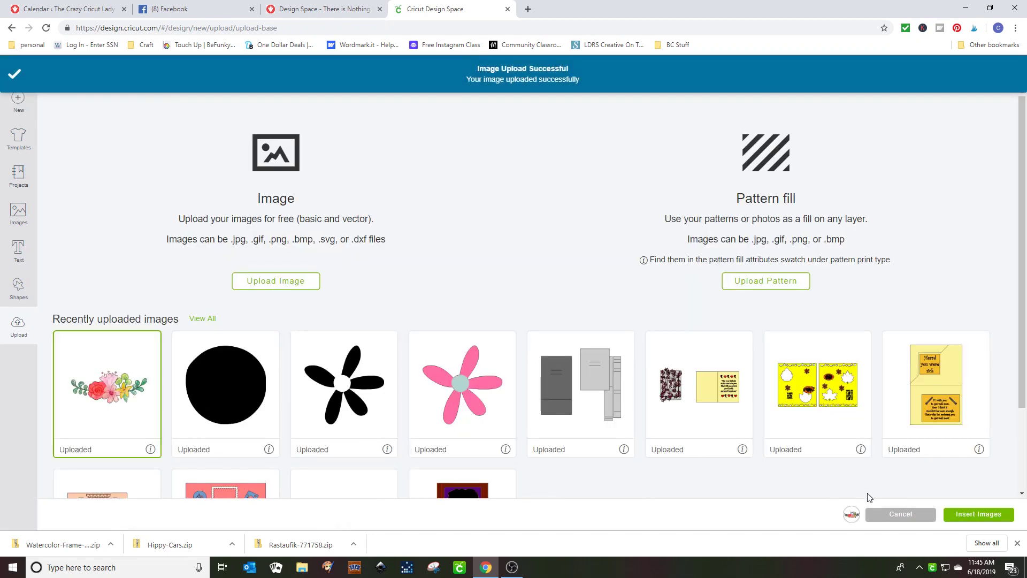
Step: Insert floral 0001, shrink it to about 6.734 × 3.077 in, and move it to X 1.292, Y 1.125
left_click(976, 516)
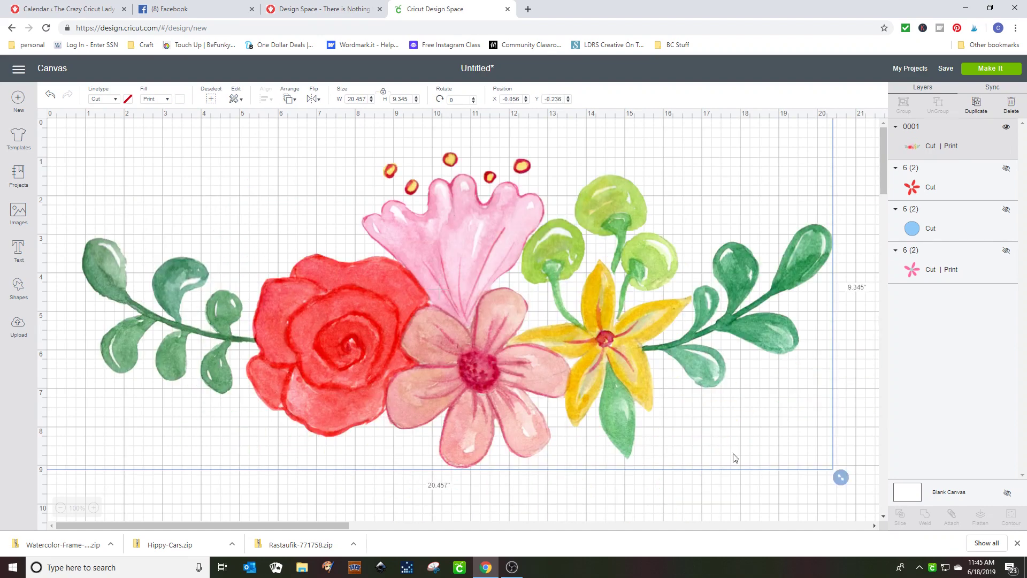
left_click_drag(839, 475, 445, 371)
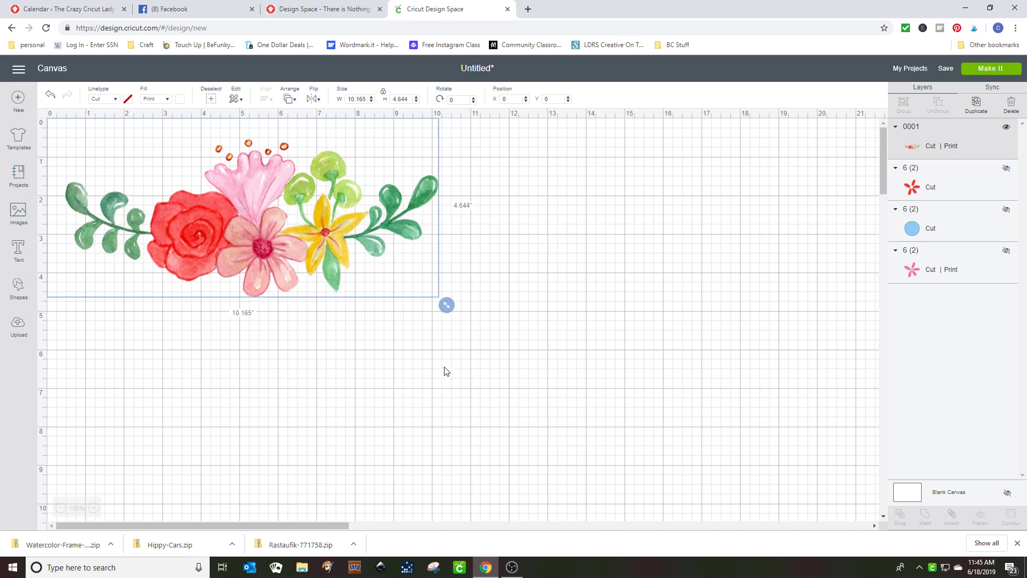
left_click_drag(316, 242, 366, 285)
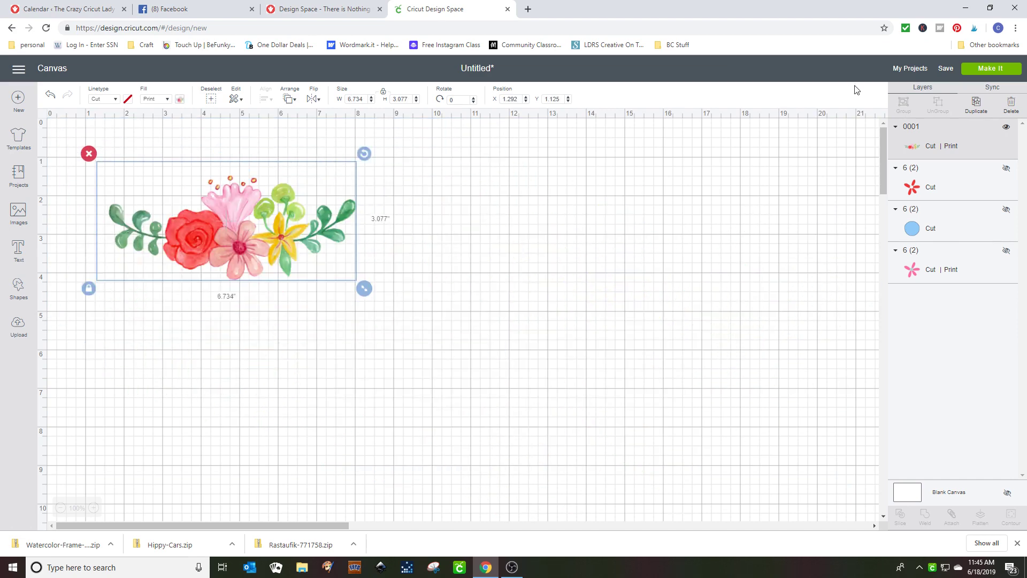
Step: Send the design to the Prepare mat screen with Make It to preview the single mat
left_click(980, 71)
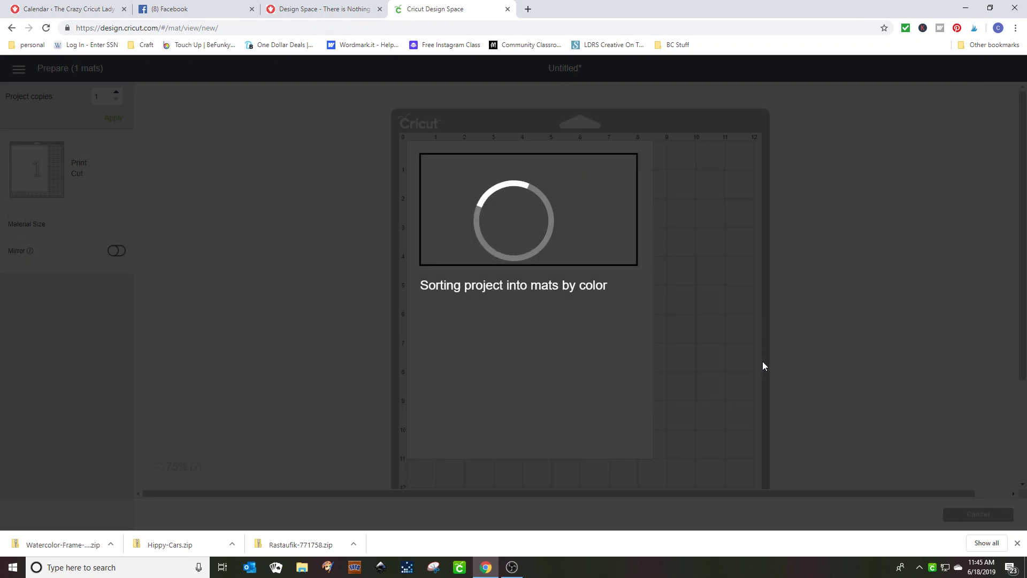